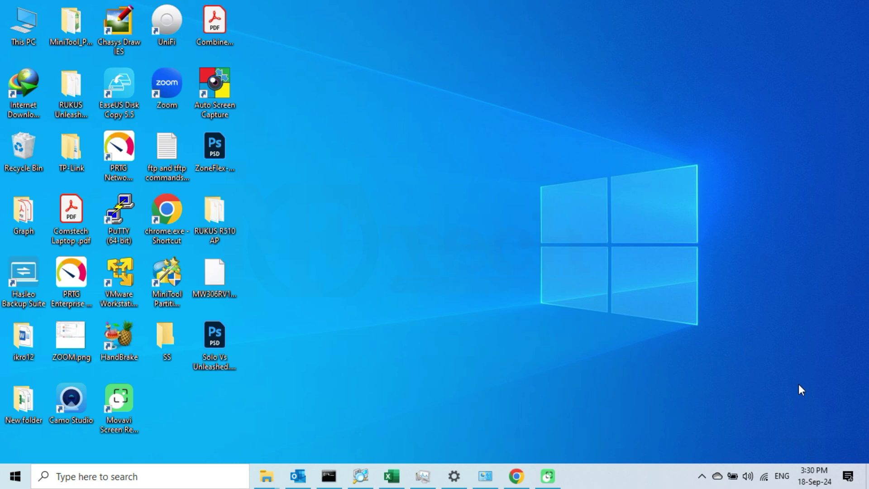
pyautogui.click(517, 476)
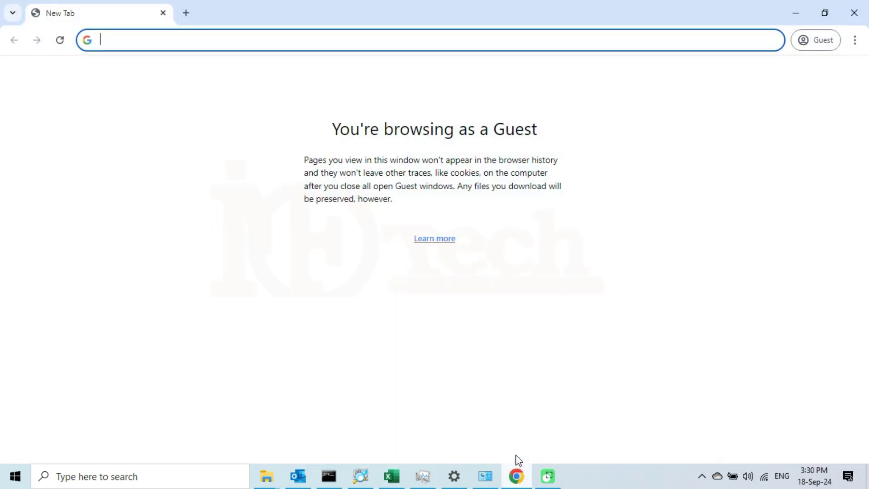
pyautogui.click(585, 38)
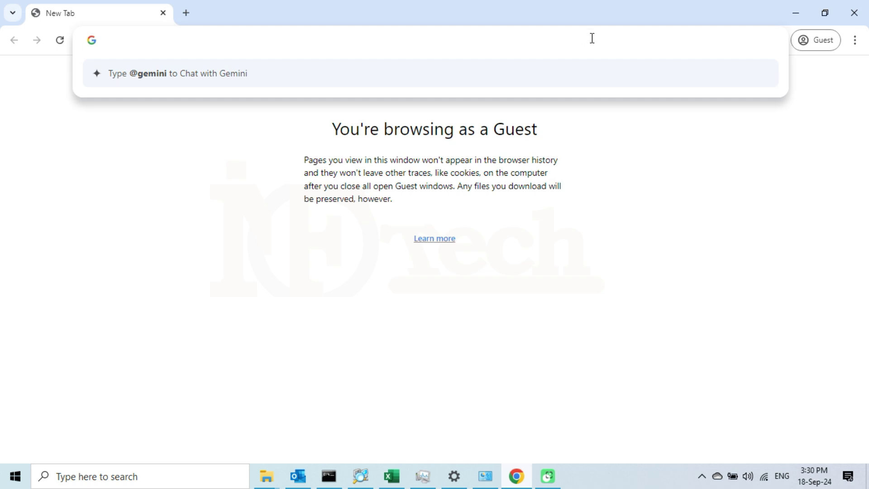
pyautogui.write('www.ruckuswireles')
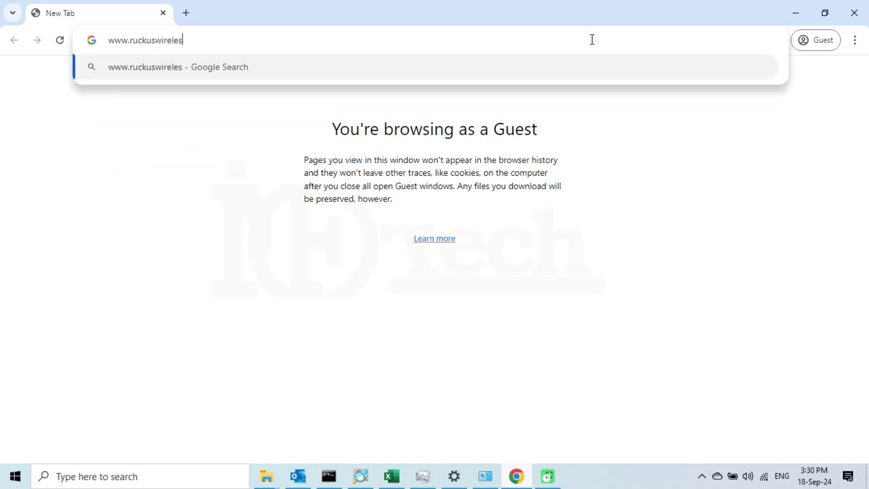
pyautogui.write('s.com')
pyautogui.press('Return')
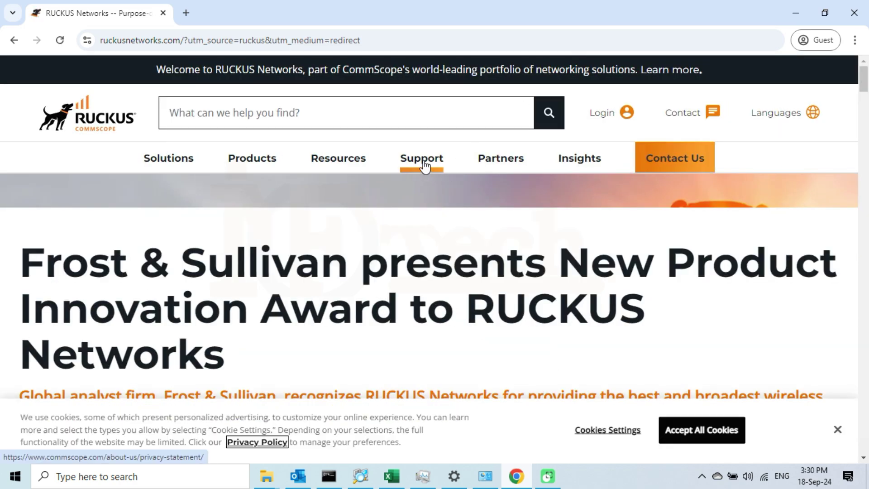
# Step: Open the Support Portal login page from the Support menu and highlight 'Don't have an account?'
pyautogui.moveTo(428, 167)
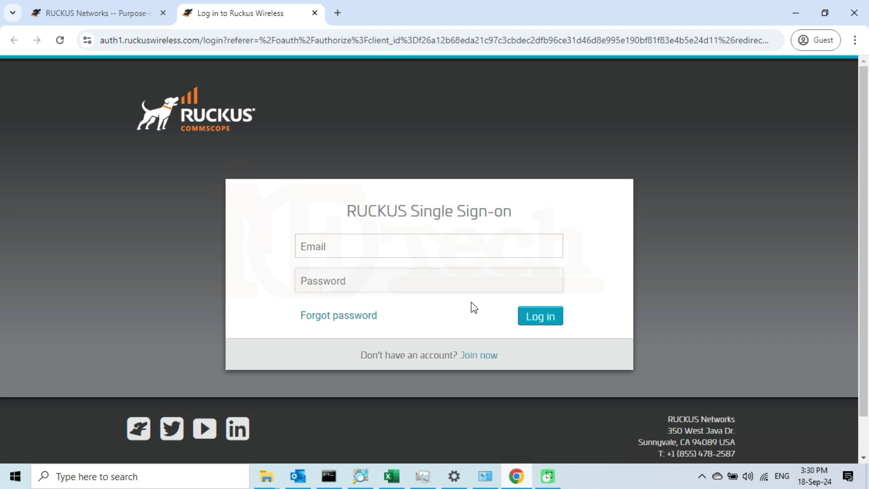
pyautogui.moveTo(359, 357); pyautogui.dragTo(458, 356)
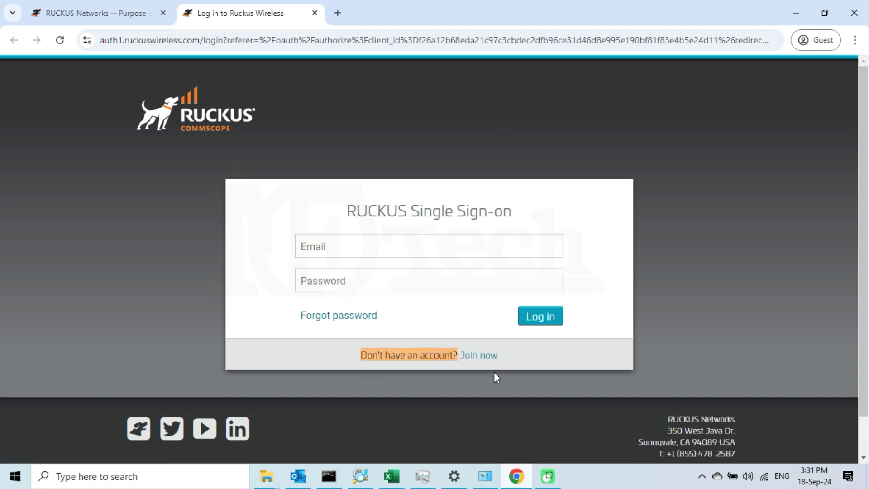
# Step: Enter the account e-mail and password and log in to the support portal
pyautogui.click(521, 358)
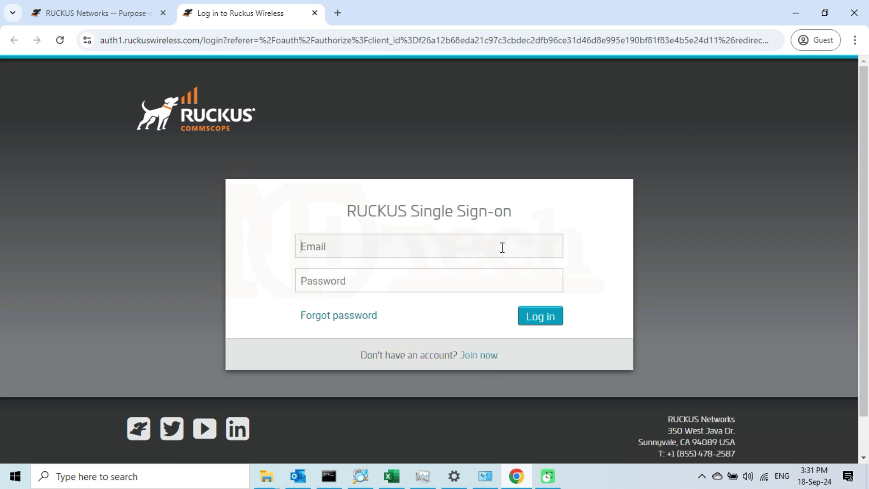
pyautogui.write('user')
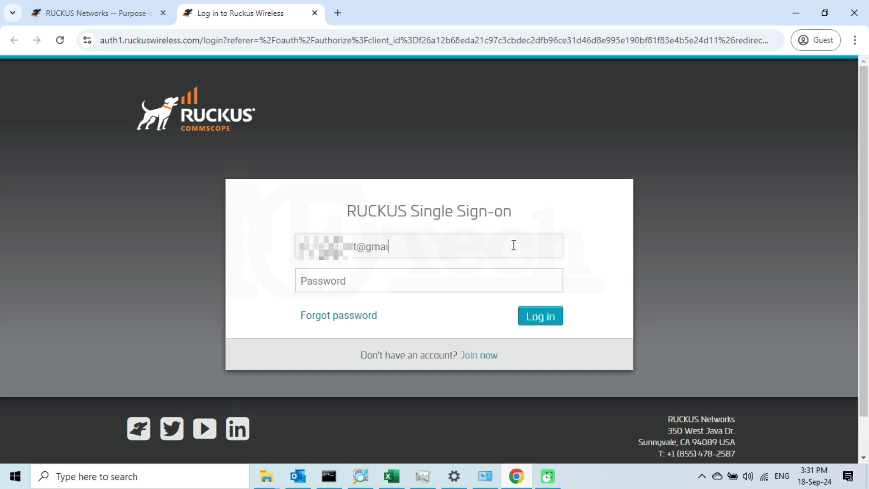
pyautogui.write('om•')
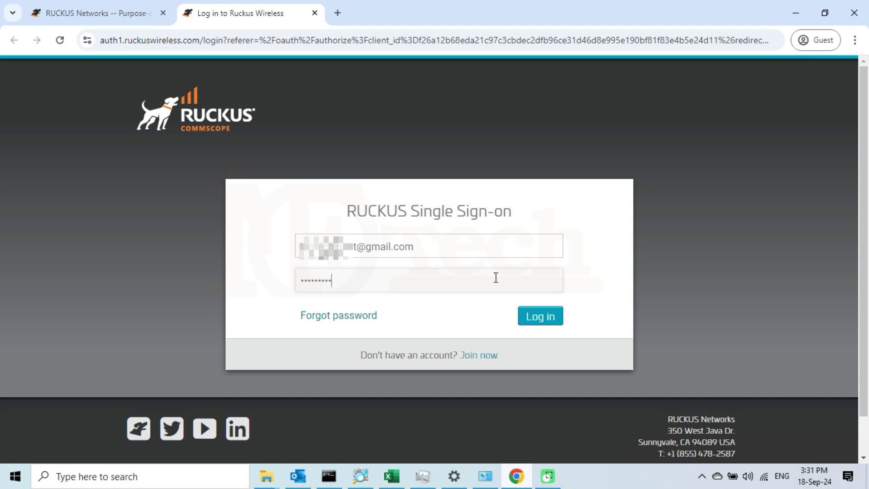
pyautogui.click(547, 321)
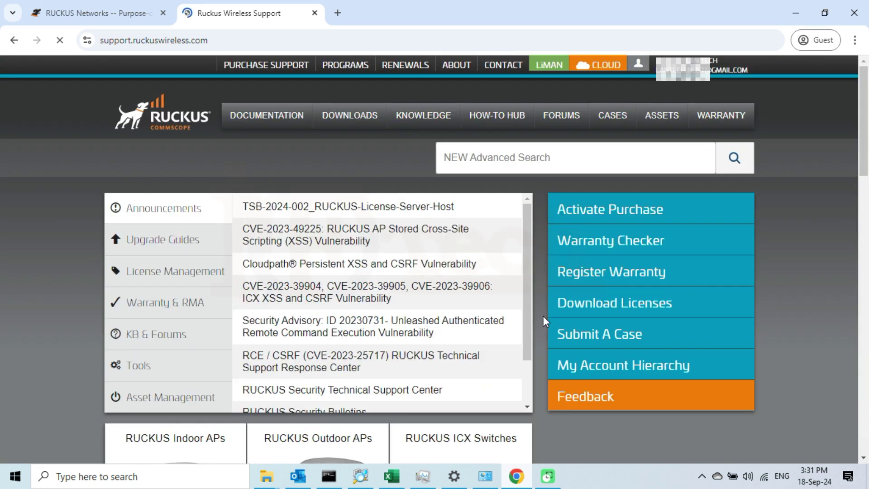
# Step: Open Software Downloads and pick Ruckus R510 from the Choose A Product list
pyautogui.click(353, 119)
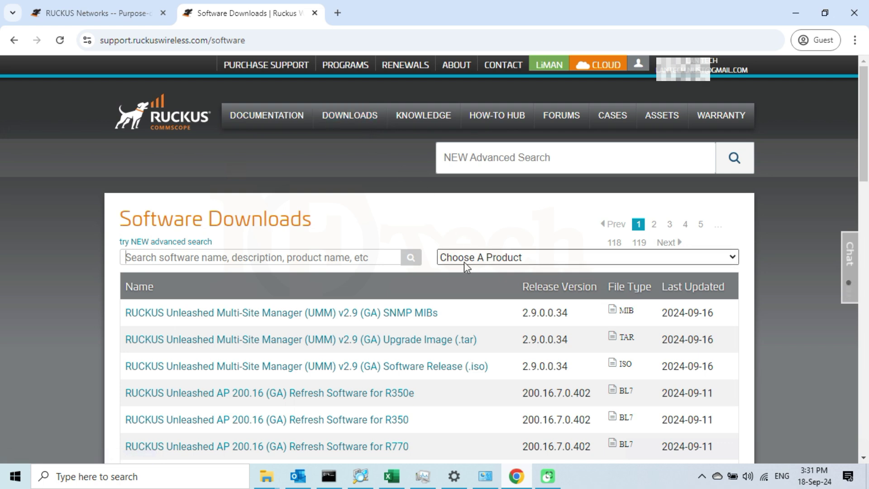
pyautogui.click(732, 258)
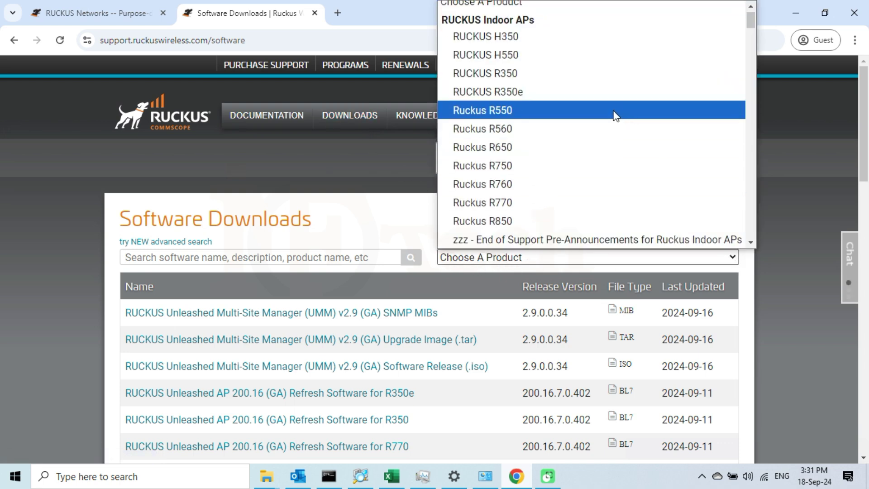
pyautogui.scroll(-20, 613, 116)
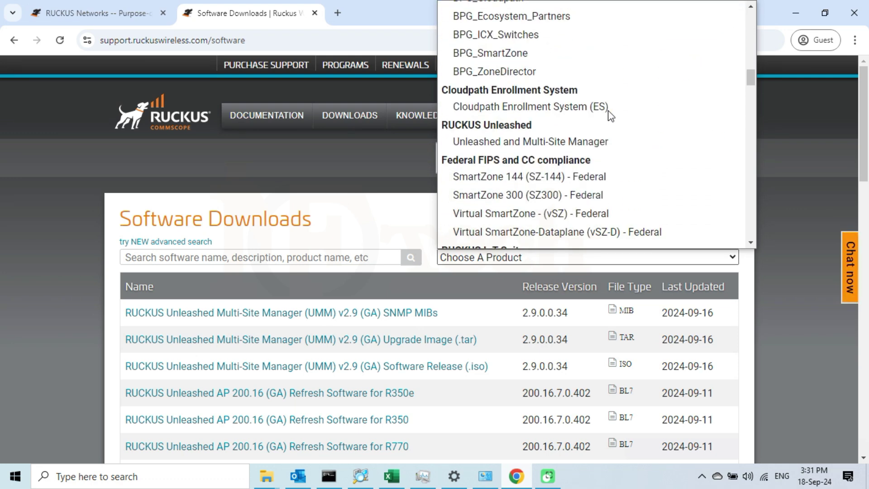
pyautogui.scroll(-5, 611, 117)
pyautogui.scroll(-10, 607, 116)
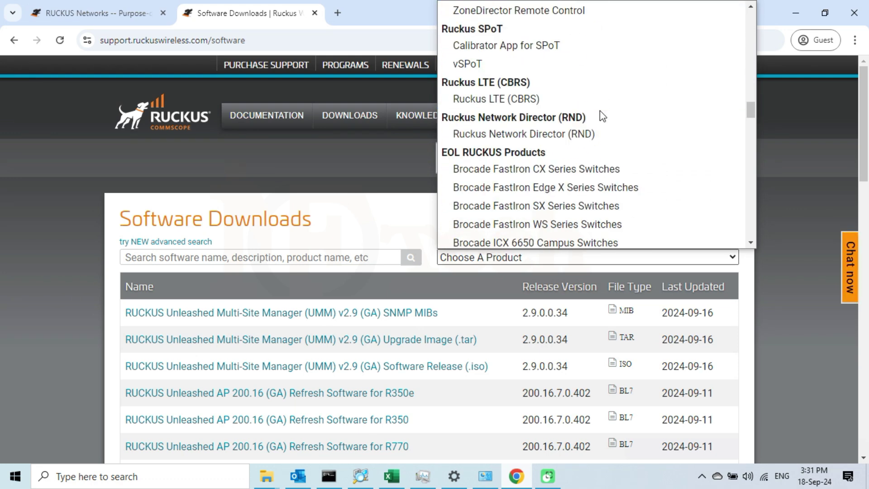
pyautogui.scroll(-5, 602, 115)
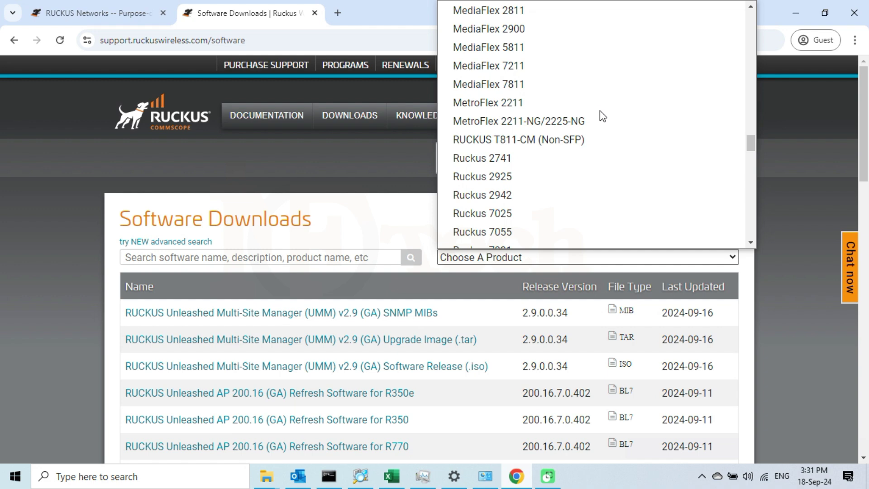
pyautogui.scroll(-8, 601, 116)
pyautogui.scroll(-5, 601, 111)
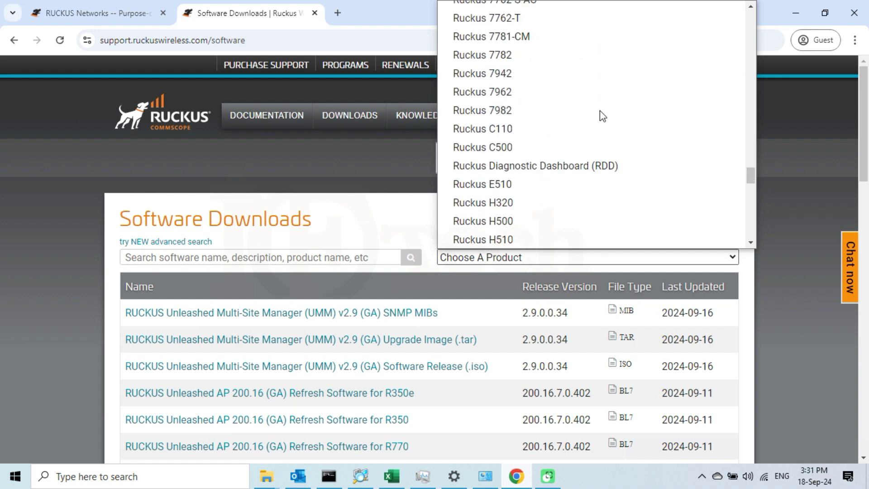
pyautogui.scroll(-7, 600, 111)
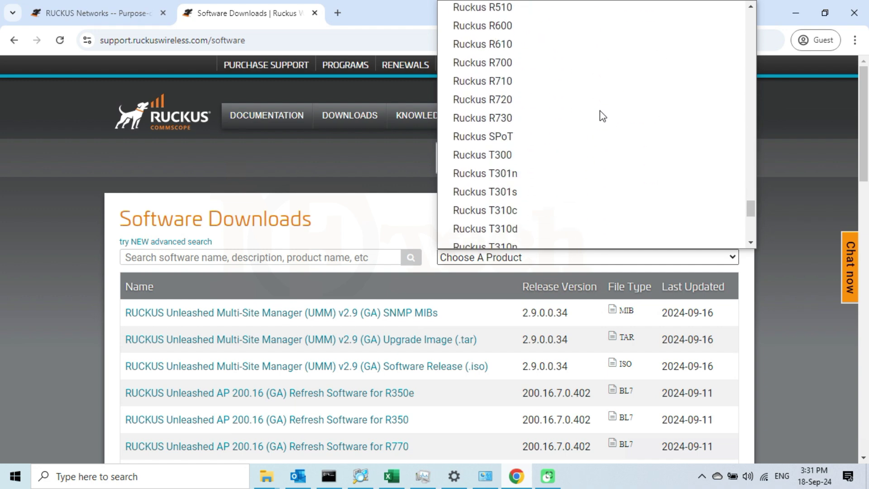
pyautogui.scroll(3, 566, 105)
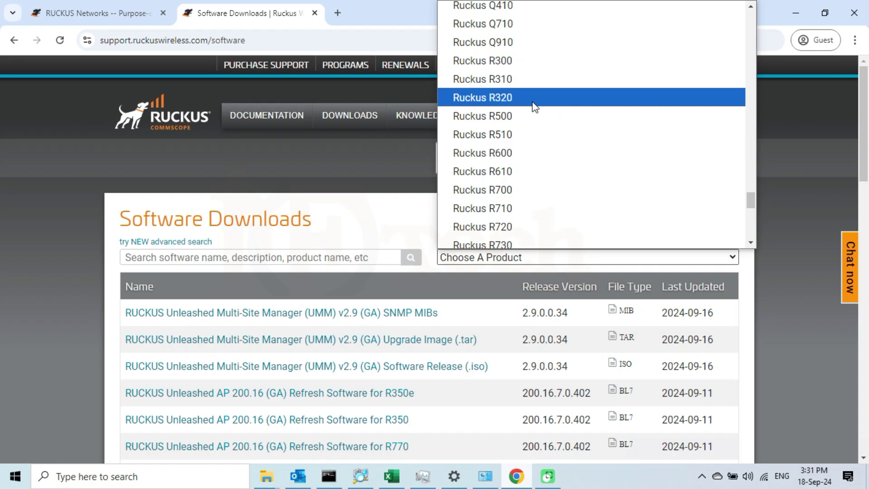
pyautogui.click(517, 137)
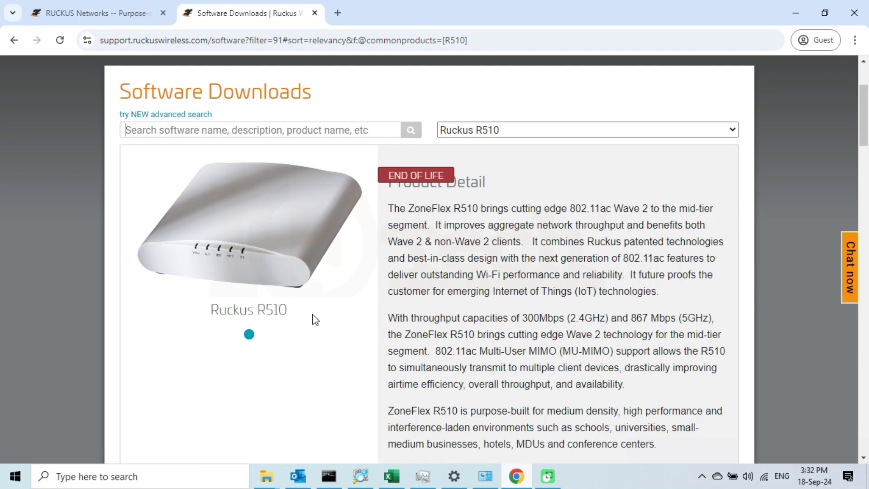
# Step: Scroll down and bring up the R510 downloads, including Unleashed AP 200.15(MR2) version 200.15.6.212.14
pyautogui.scroll(-10, 316, 320)
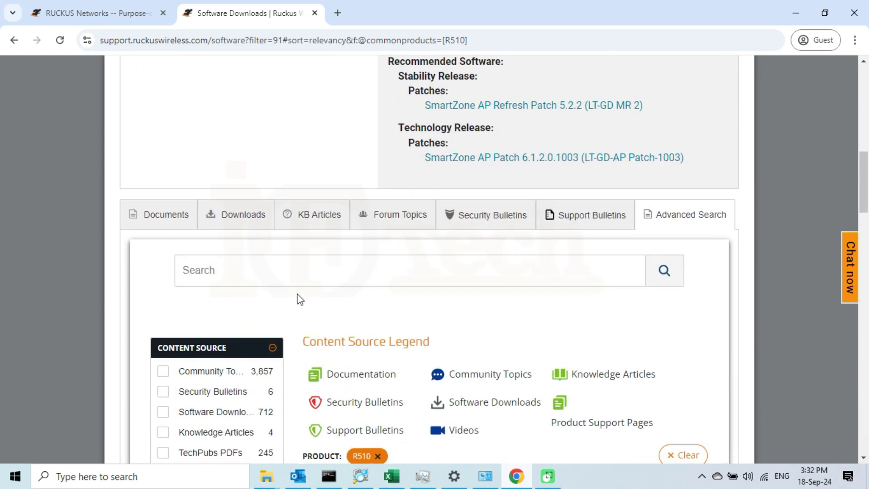
pyautogui.click(246, 221)
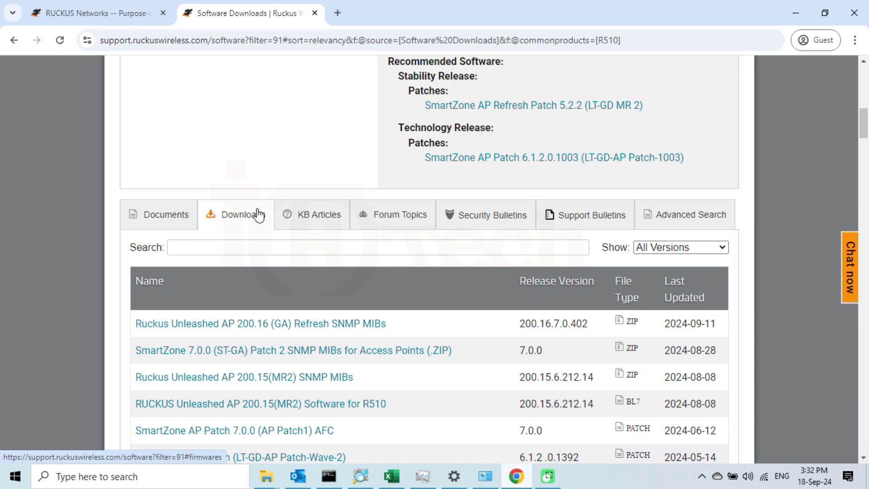
# Step: Scroll to the Unleashed AP 200.15 (GA) row and highlight its 200.15 version, BL7 type and 2024-01 date
pyautogui.scroll(-3, 272, 238)
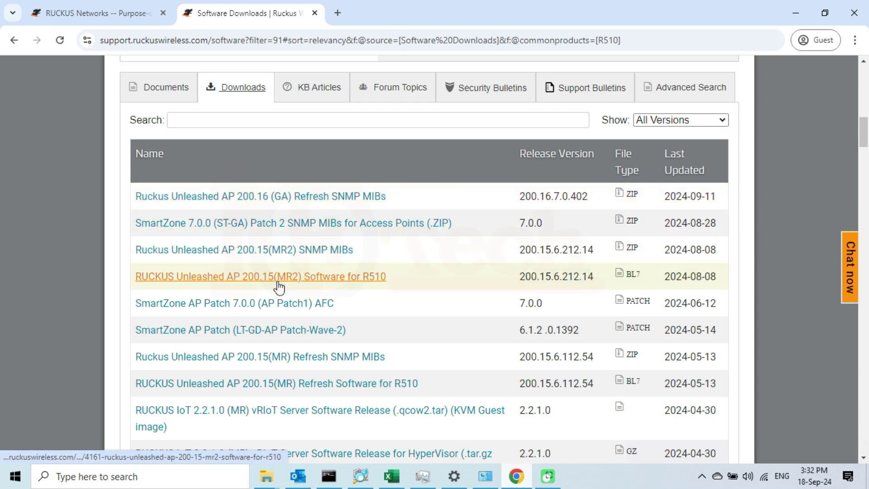
pyautogui.scroll(-3, 290, 286)
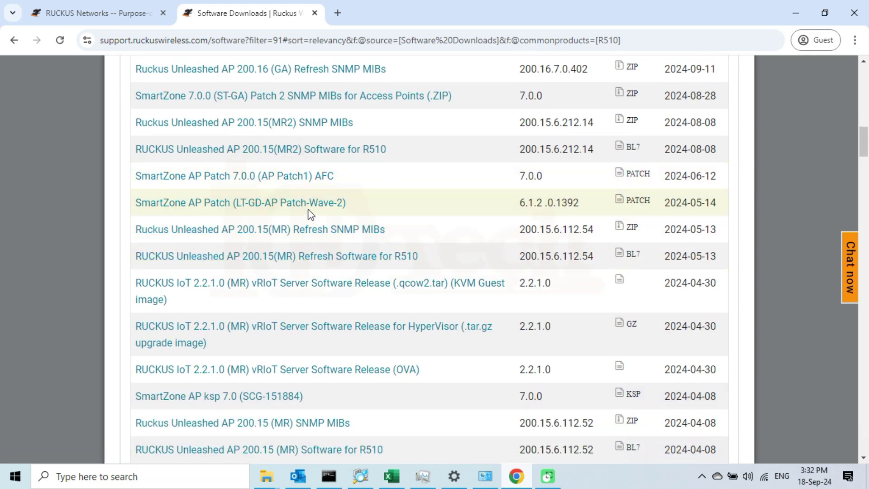
pyautogui.scroll(-1, 308, 286)
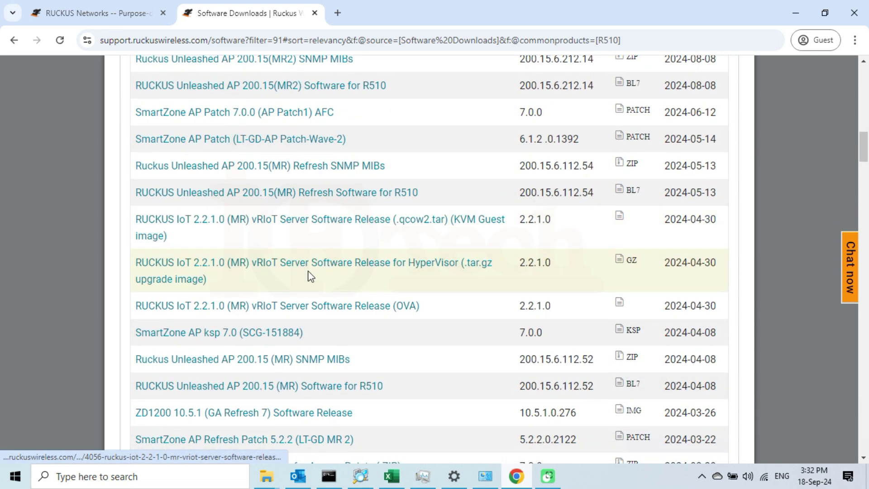
pyautogui.scroll(-1, 311, 267)
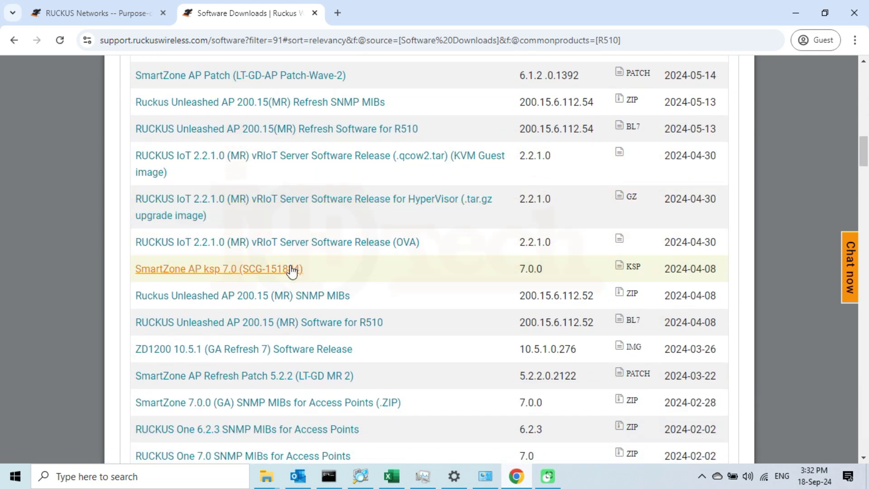
pyautogui.scroll(-2, 317, 261)
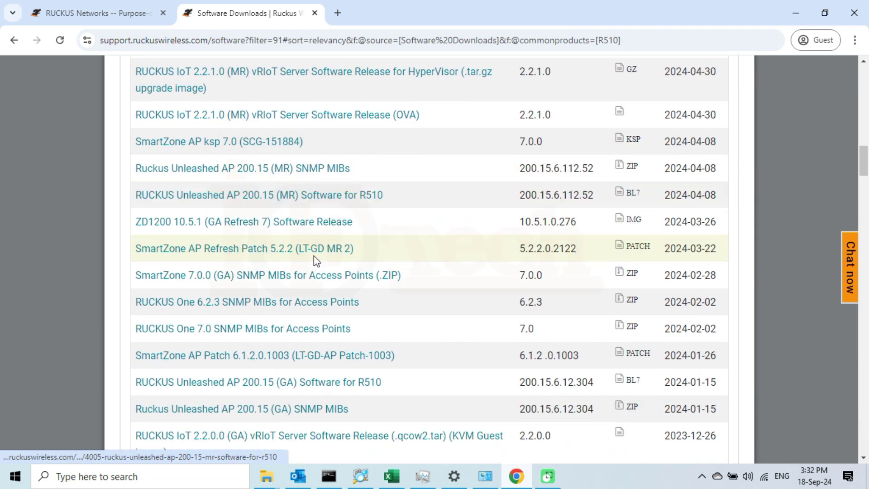
pyautogui.scroll(-2, 315, 262)
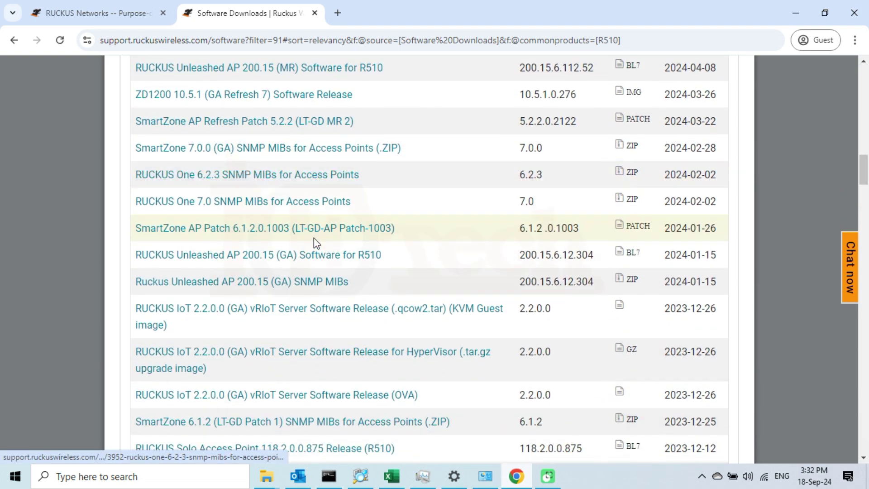
pyautogui.scroll(-1, 313, 237)
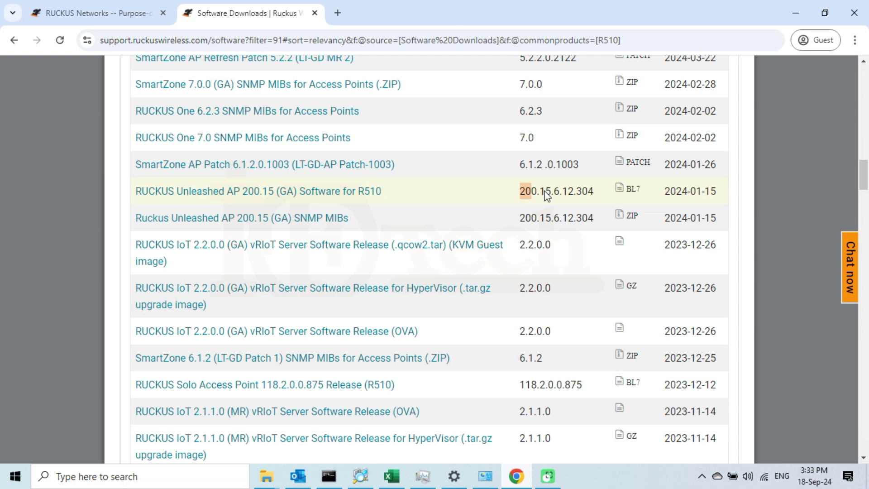
pyautogui.moveTo(544, 192); pyautogui.dragTo(550, 191)
pyautogui.doubleClick(630, 190)
pyautogui.moveTo(662, 192); pyautogui.dragTo(711, 194)
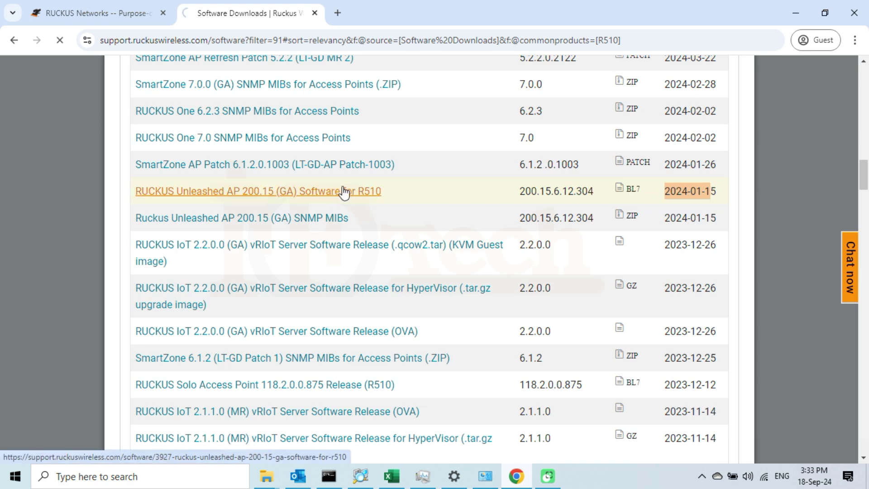
# Step: Review the 200.15 (GA) R510 details, then start downloading R510_200.15.6.12.304.bl7 (39 MB)
pyautogui.click(372, 191)
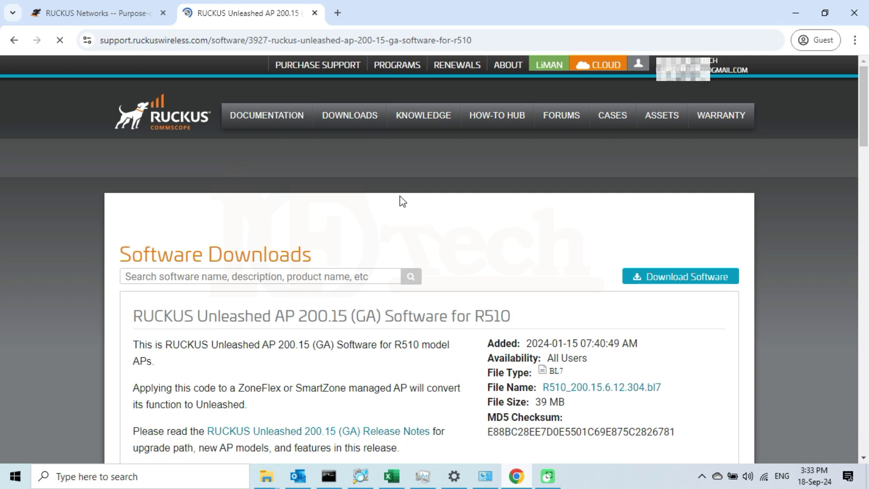
pyautogui.scroll(-3, 498, 223)
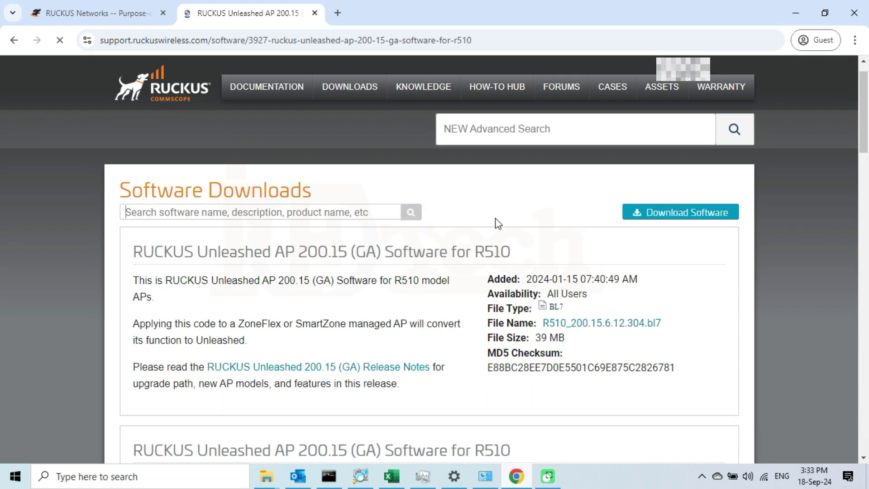
pyautogui.moveTo(526, 181); pyautogui.dragTo(595, 197)
pyautogui.click(552, 199)
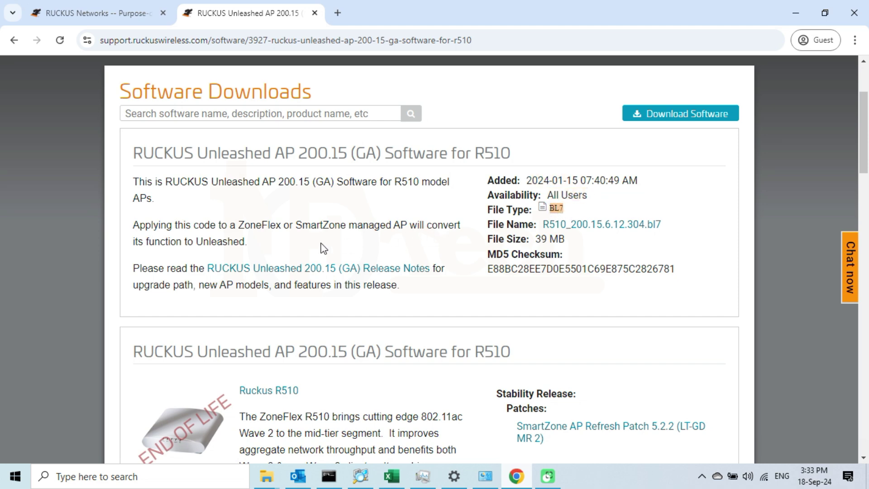
pyautogui.moveTo(129, 225); pyautogui.dragTo(252, 246)
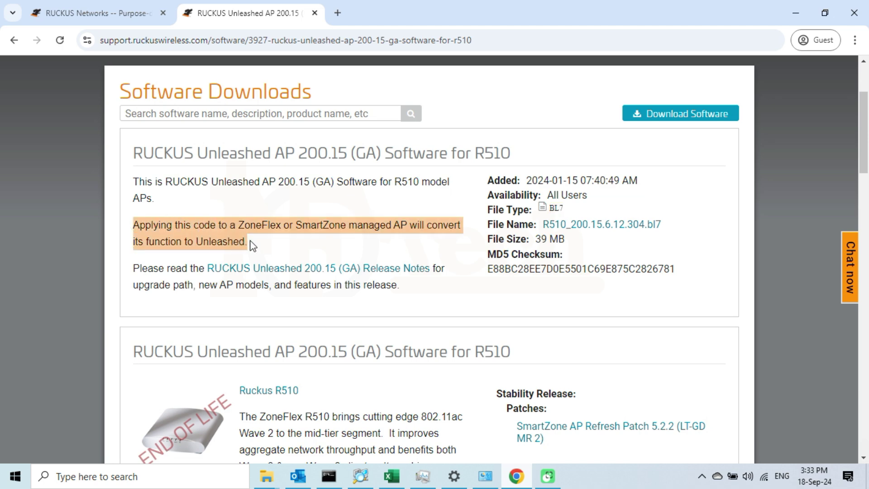
pyautogui.click(278, 242)
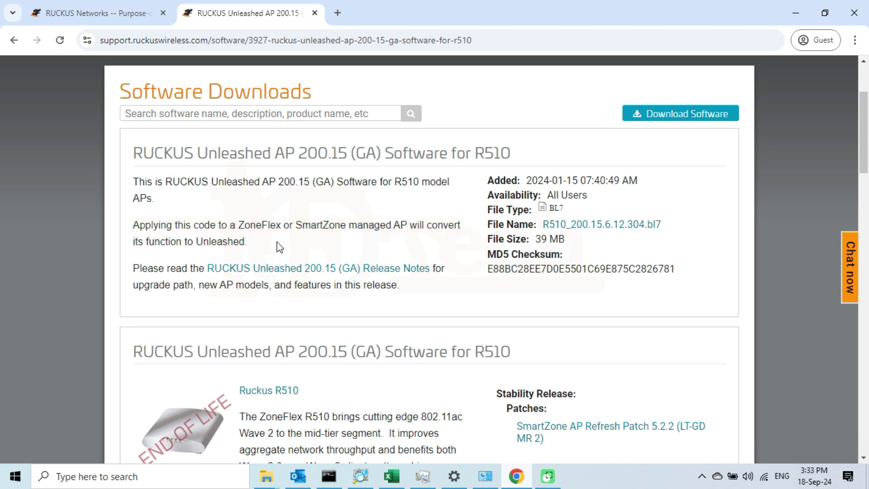
pyautogui.click(673, 114)
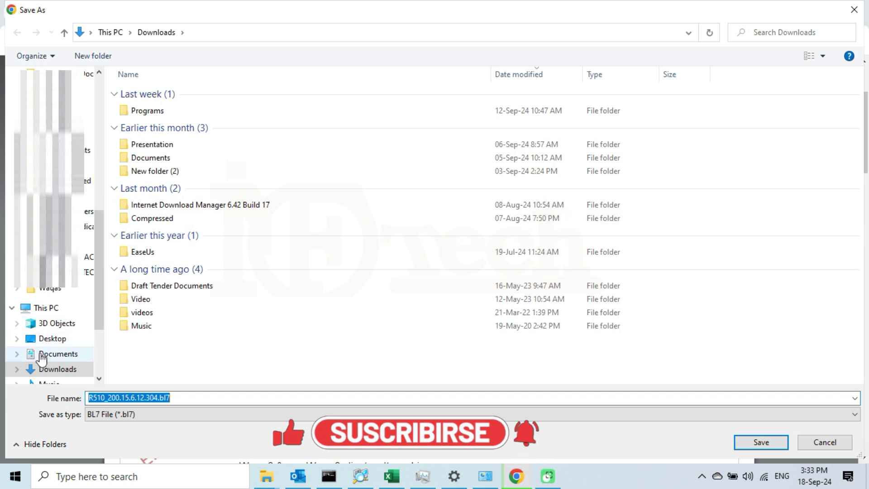
# Step: Choose Desktop as the location and save R510_200.15.6.12.304.bl7 there
pyautogui.click(53, 338)
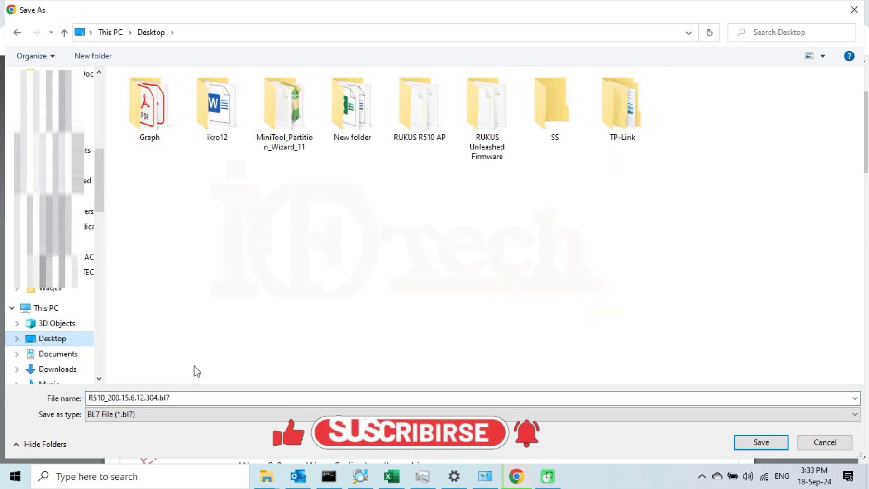
pyautogui.doubleClick(135, 398)
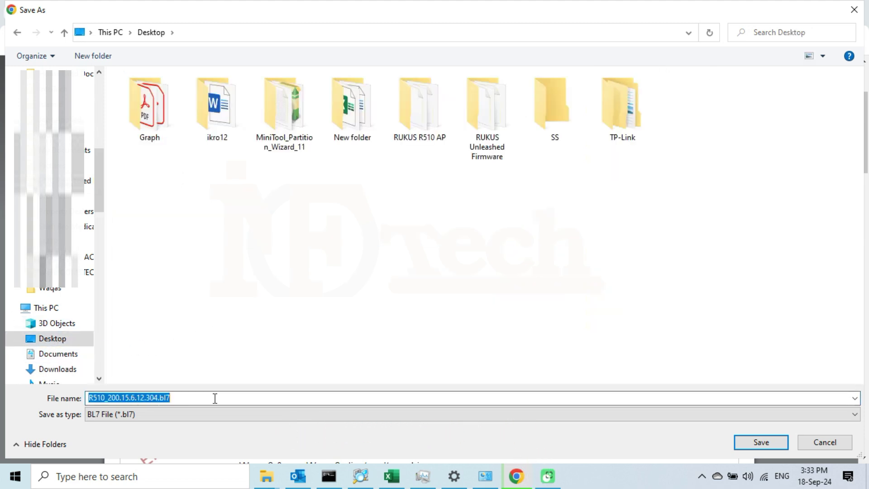
pyautogui.click(764, 441)
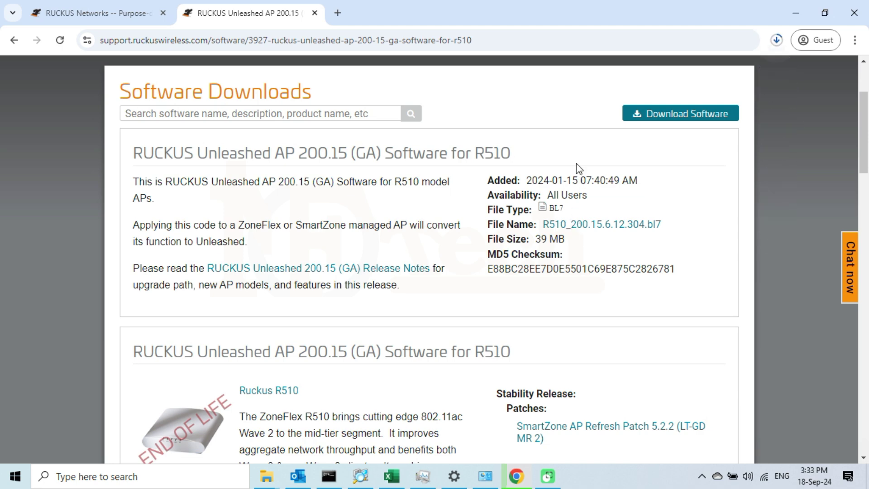
# Step: Check Chrome's download history to confirm R510_200.15.6.12.304.bl7 finished at 39.0 MB
pyautogui.click(777, 42)
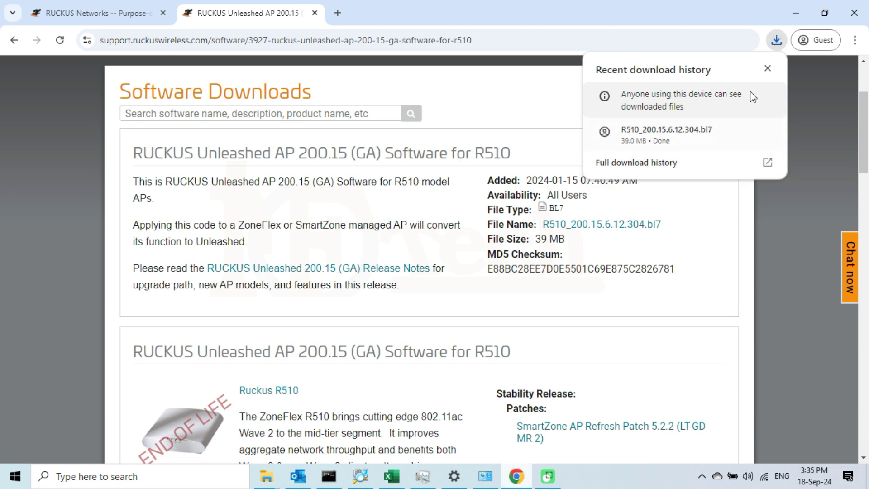
# Step: Close the download bubble, minimise Chrome, and move the R510 .bl7 icon into open desktop space
pyautogui.click(798, 9)
pyautogui.click(798, 8)
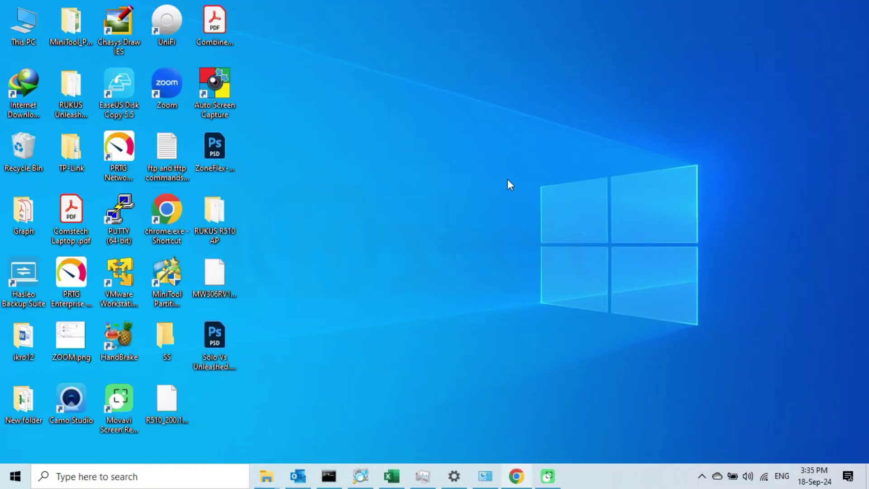
pyautogui.moveTo(169, 405); pyautogui.dragTo(562, 122)
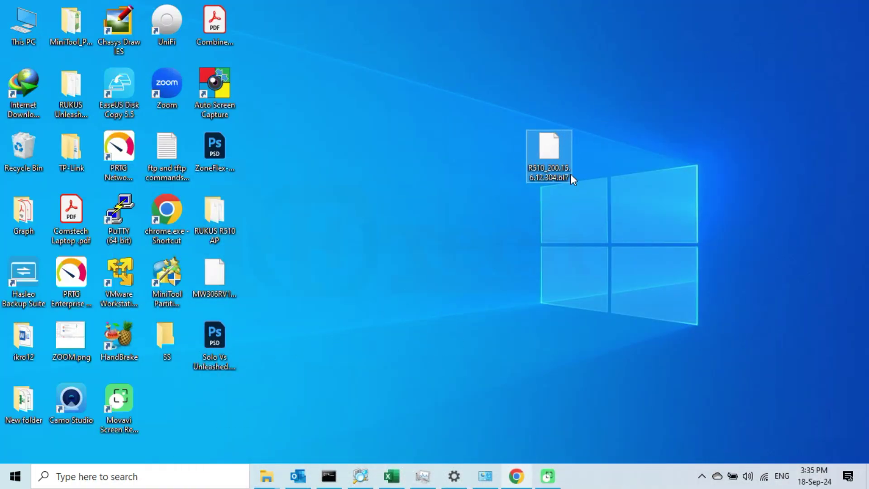
pyautogui.moveTo(556, 178)
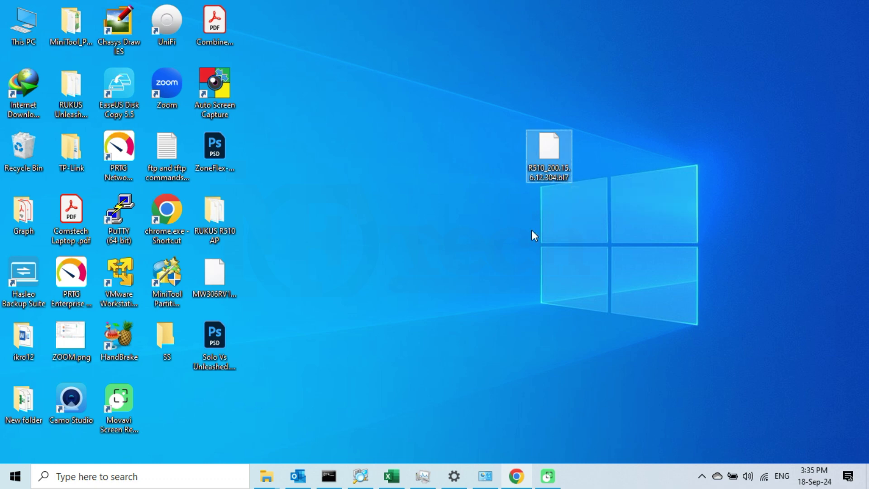